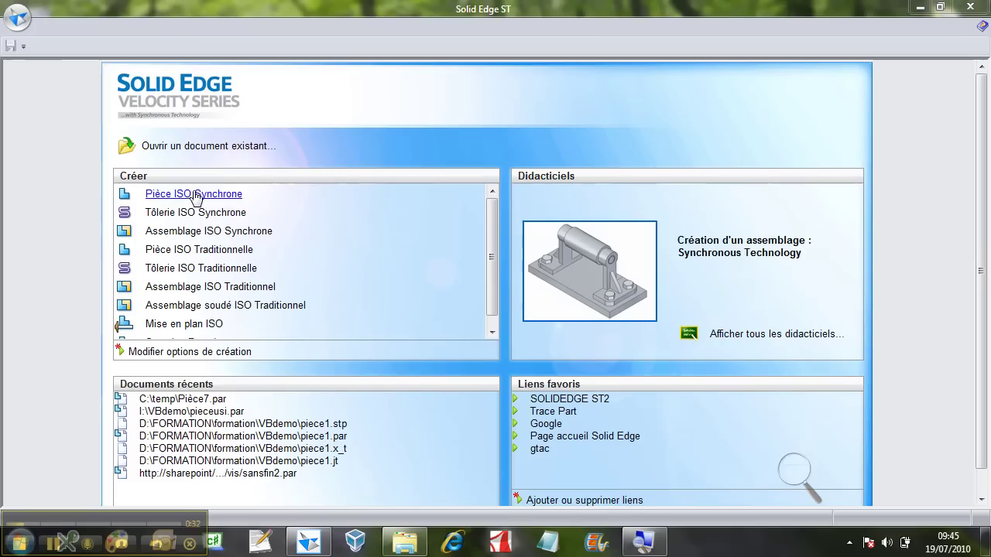
- Create a new ISO Synchronous part and sketch a rectangle about 21 mm by 21 mm centred on the origin
left_click(196, 196)
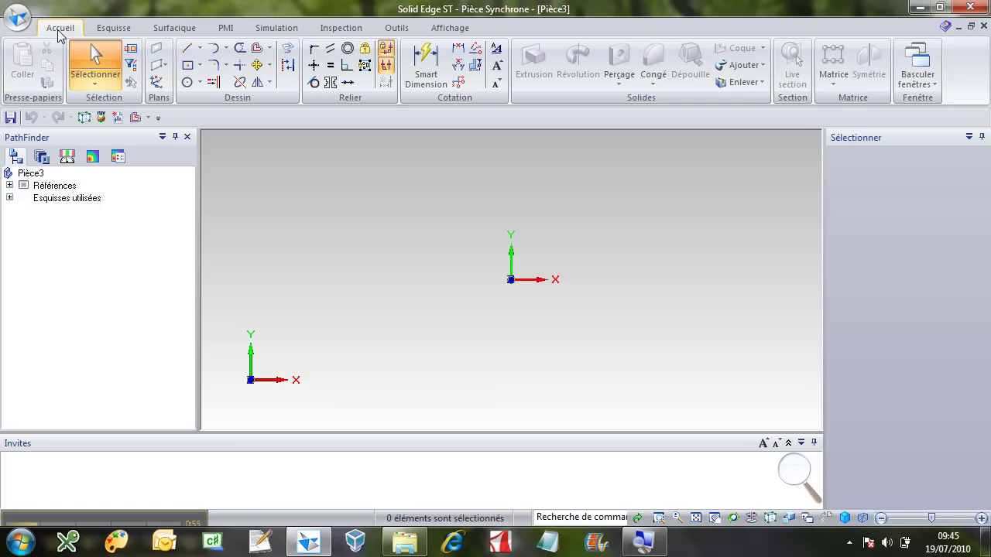
left_click(186, 68)
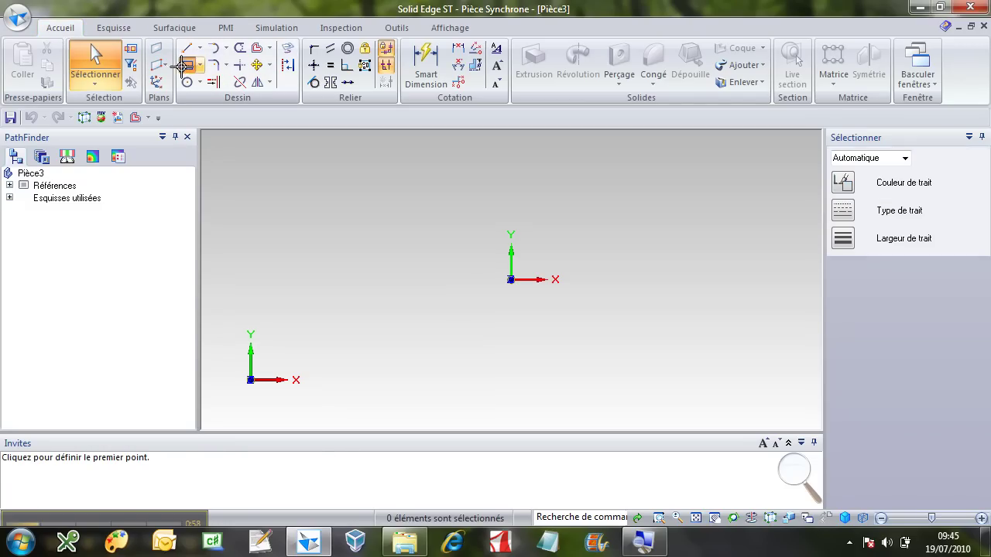
left_click(510, 280)
left_click(574, 343)
- Dimension the rectangle's width and height and set both to 30 mm
left_click(426, 66)
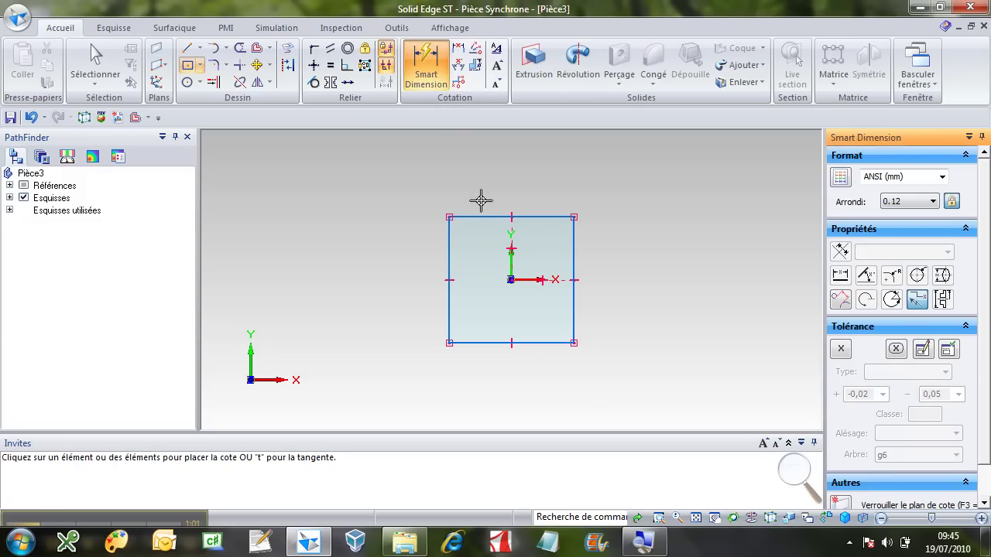
left_click(473, 216)
left_click(493, 180)
type("30")
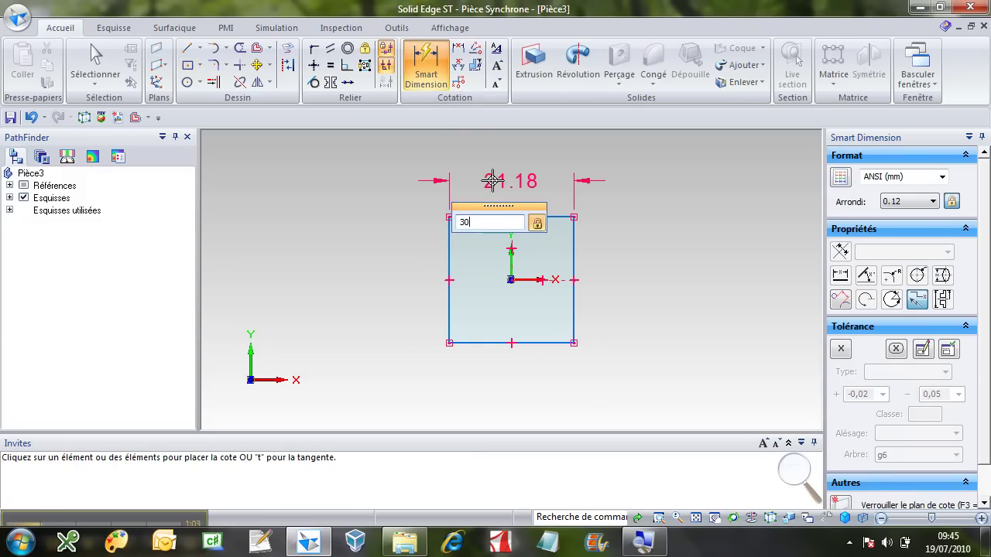
key("Return")
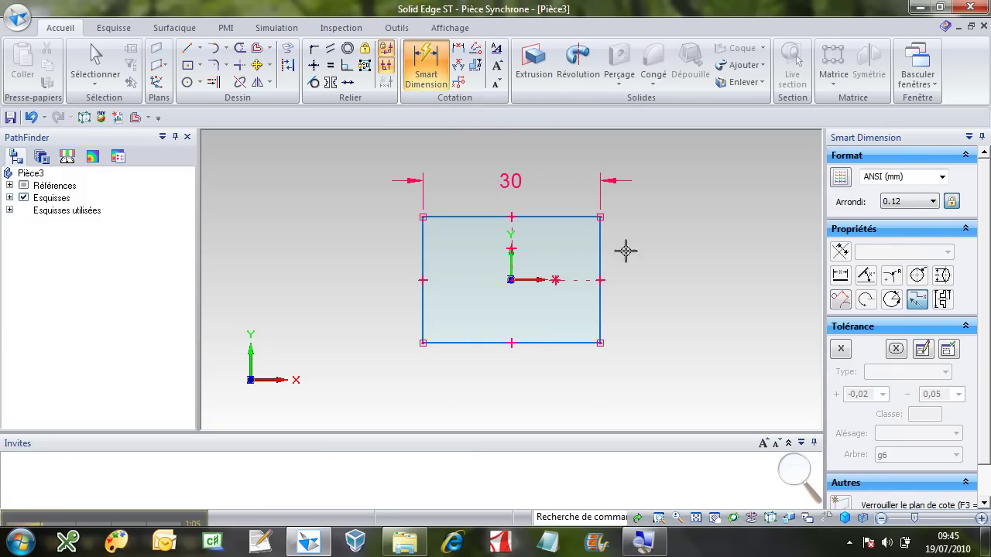
left_click(599, 250)
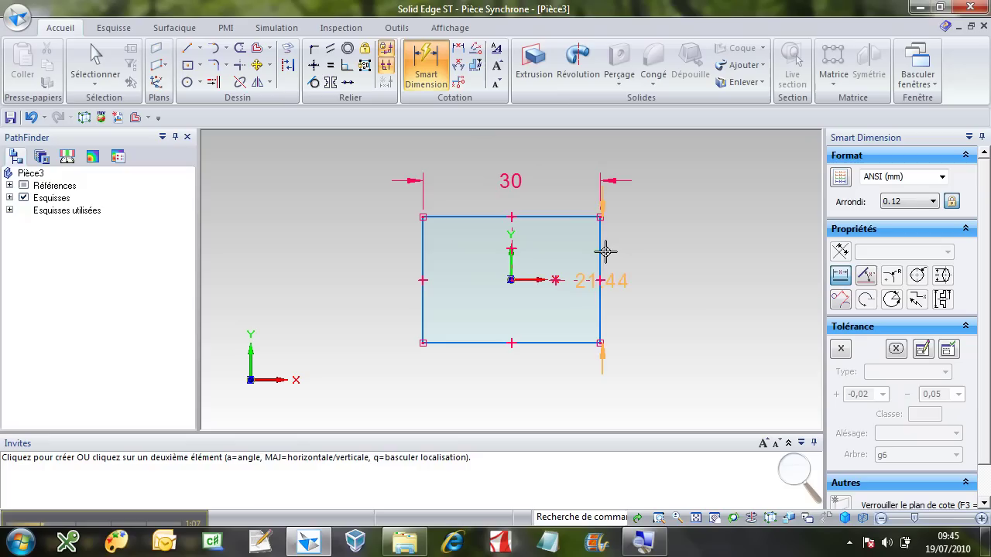
left_click(666, 246)
type("30")
key("Return")
key("Escape")
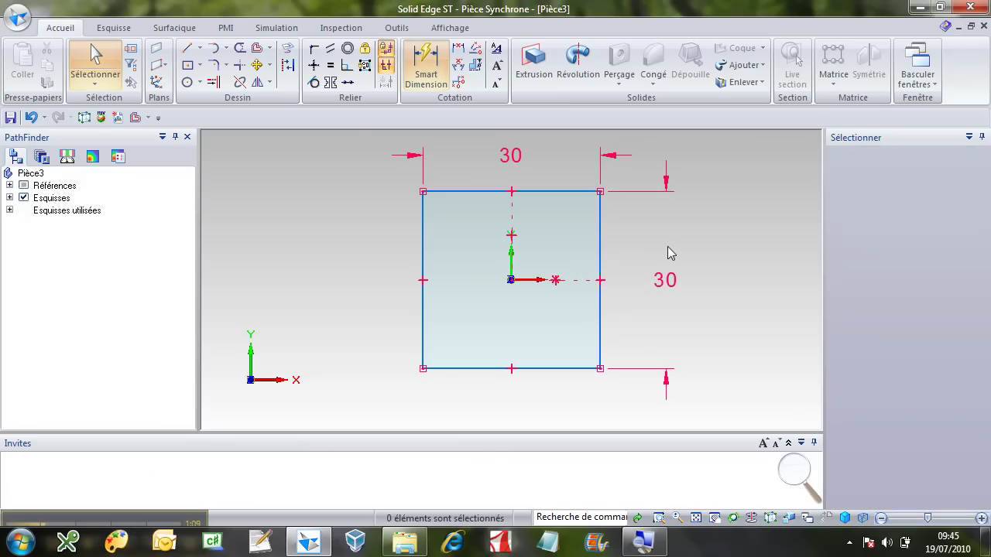
- Display the three reference planes together with the square sketch in an isometric view
key("ctrl+i")
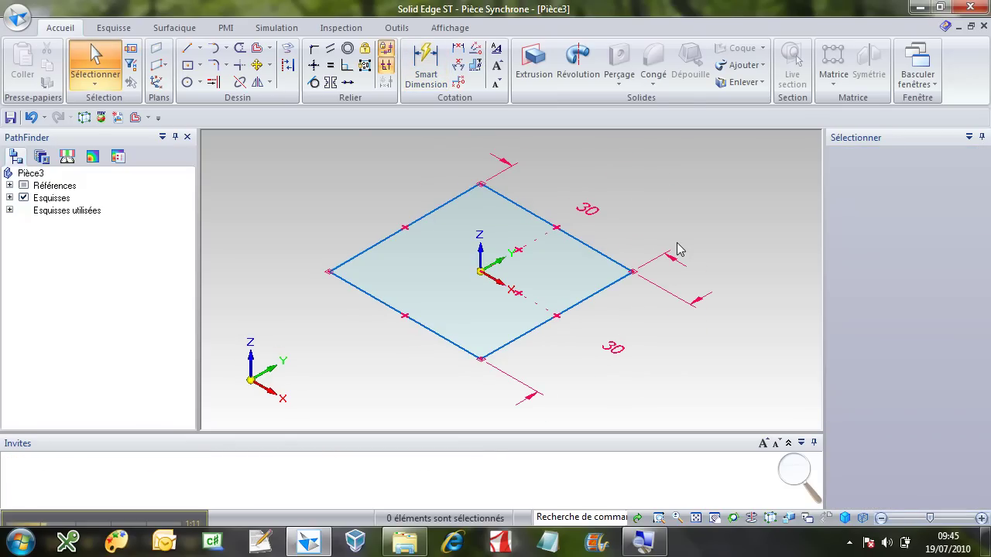
left_click(9, 185)
left_click(36, 198)
left_click(21, 198)
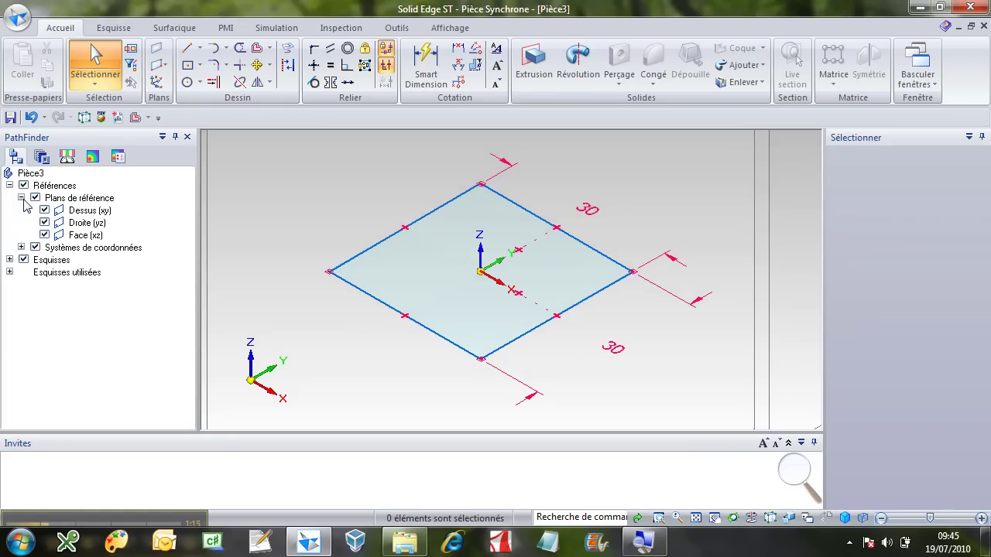
key("ctrl+shift+f")
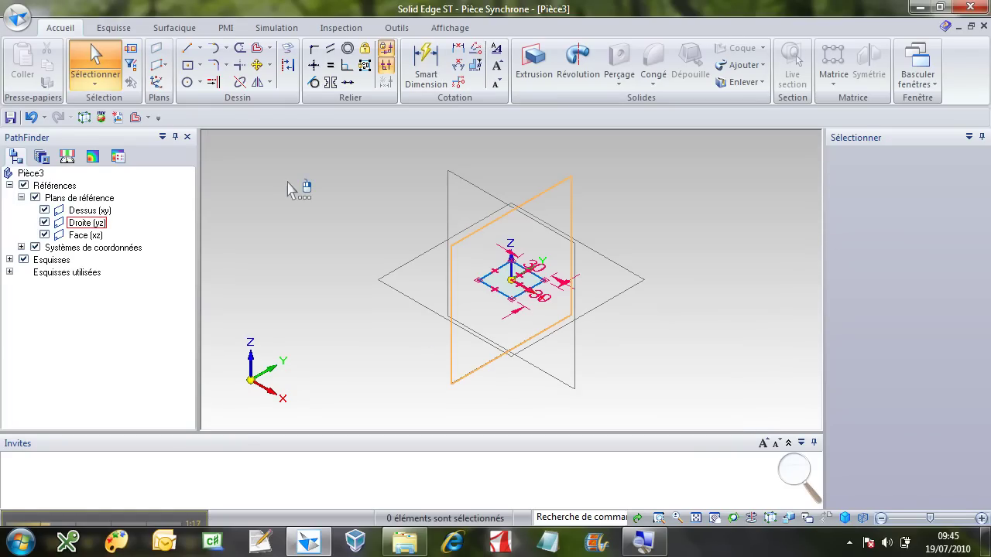
- Create an intersection curve between the Droite (yz) and Face (xz) reference planes
left_click(193, 28)
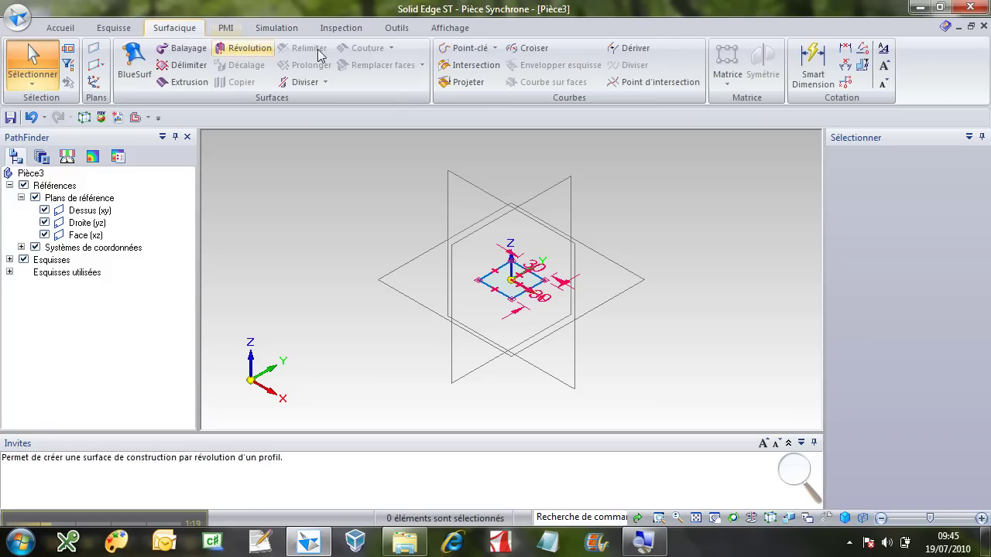
left_click(465, 65)
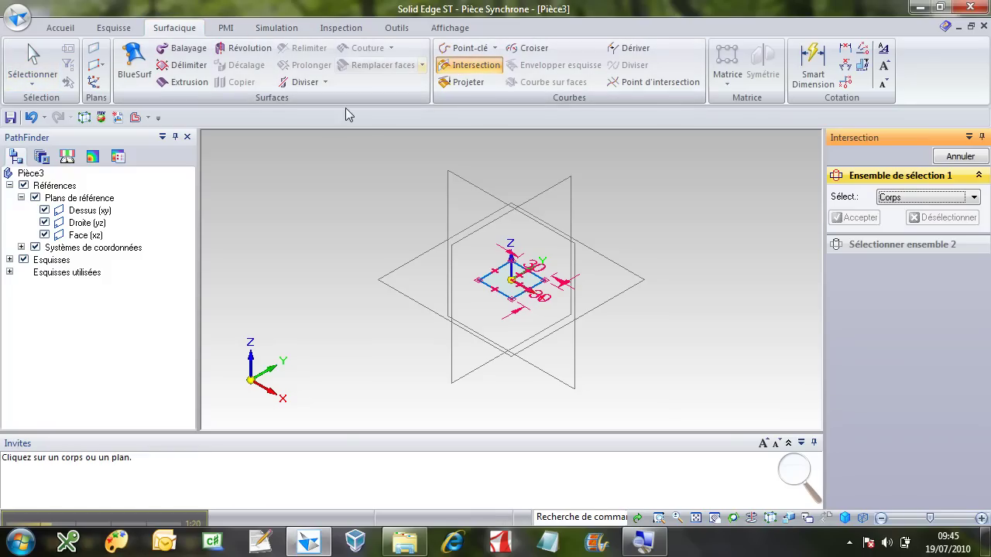
left_click(455, 199)
left_click(546, 214)
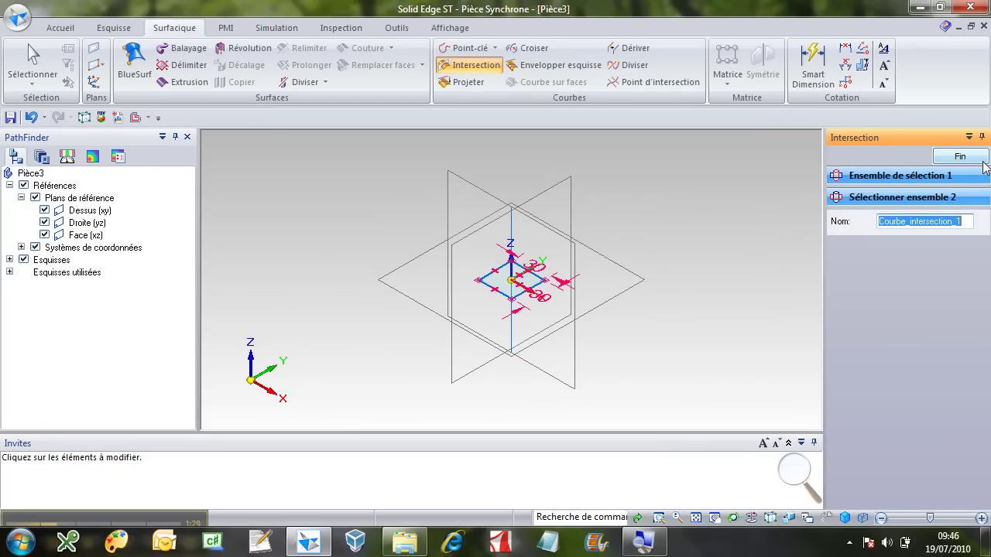
left_click(981, 161)
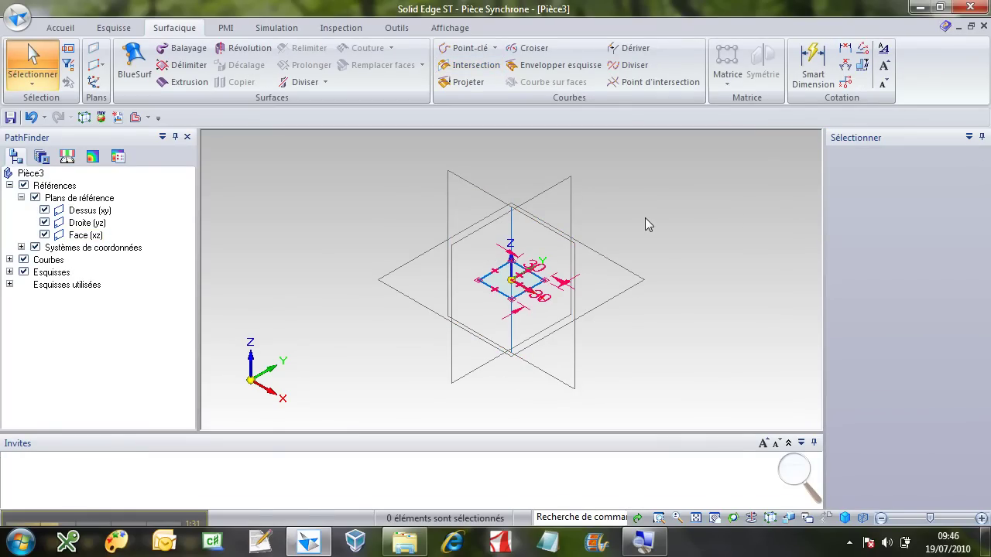
- Sweep the 30 mm square section along the vertical intersection curve, using a single path and cross section
left_click(62, 28)
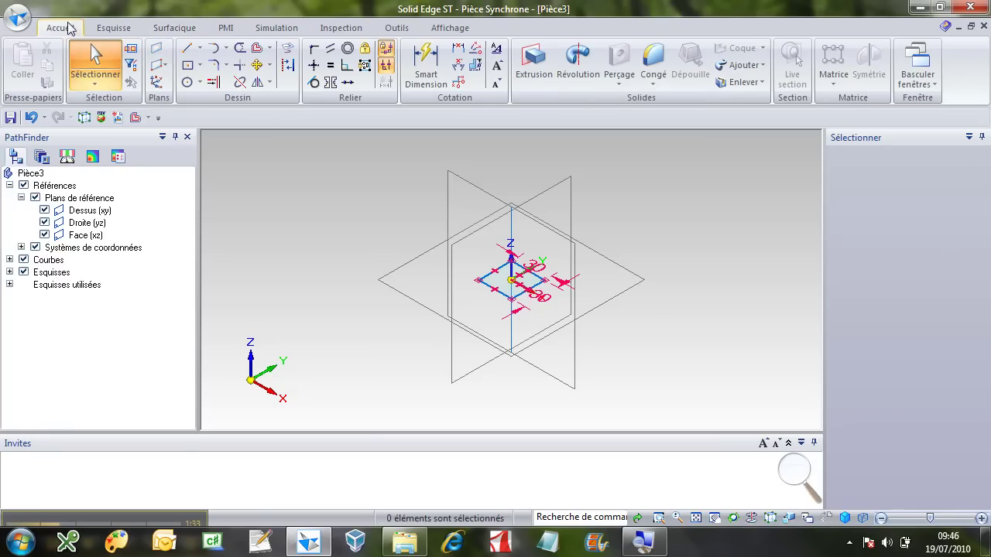
left_click(743, 65)
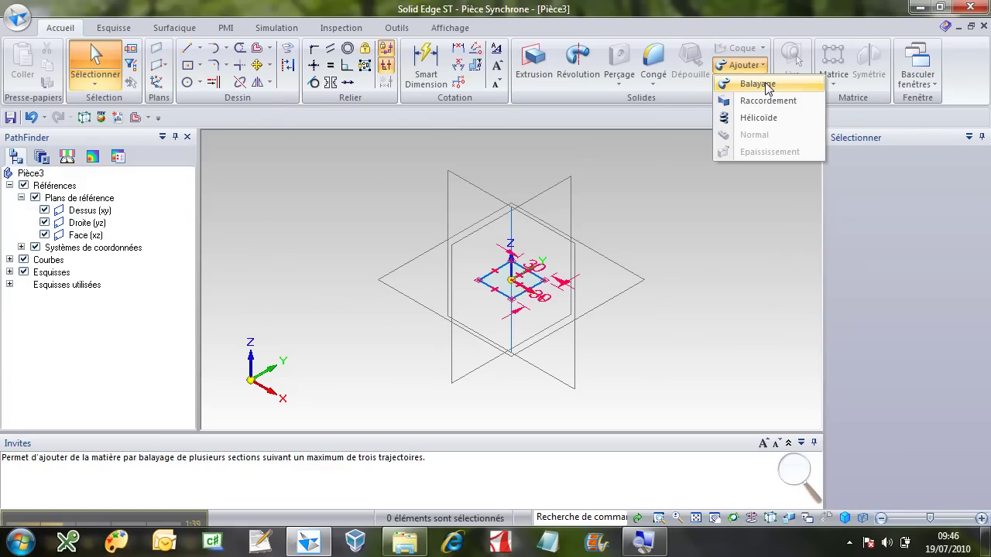
left_click(757, 83)
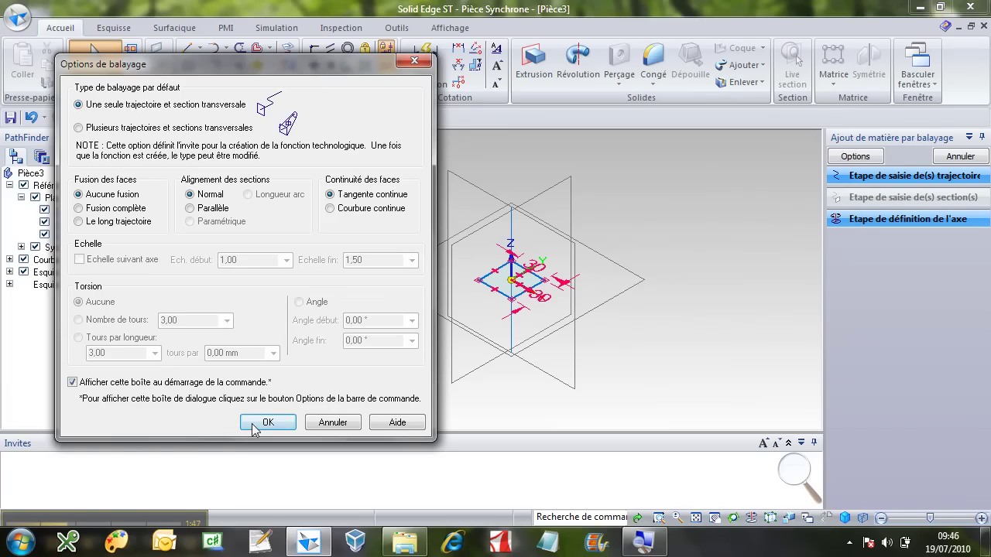
left_click(266, 423)
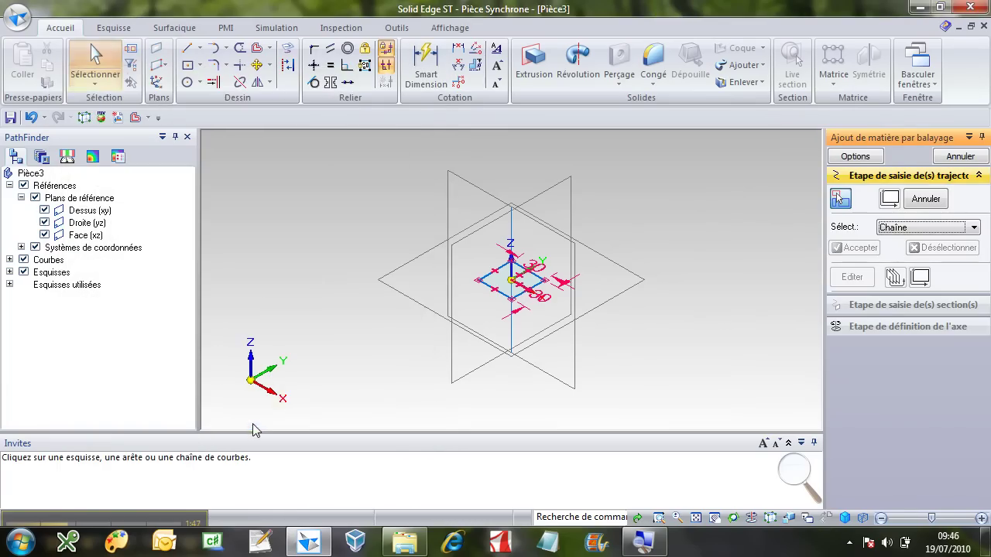
left_click(511, 232)
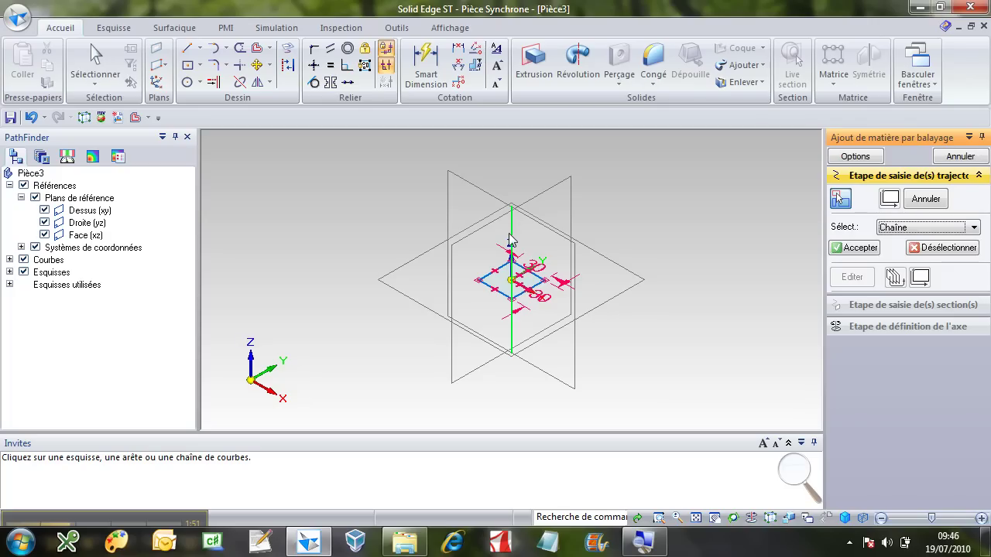
left_click(837, 248)
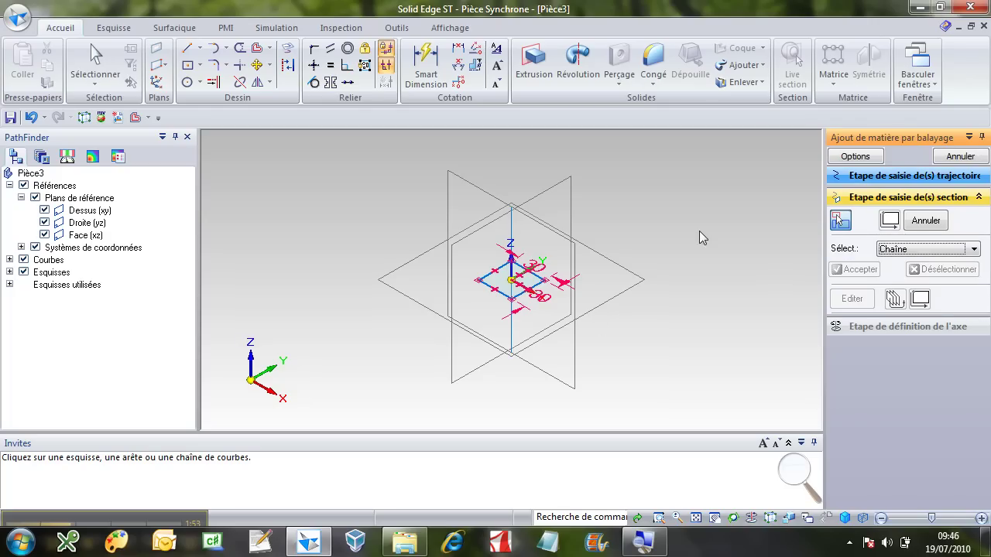
left_click(525, 297)
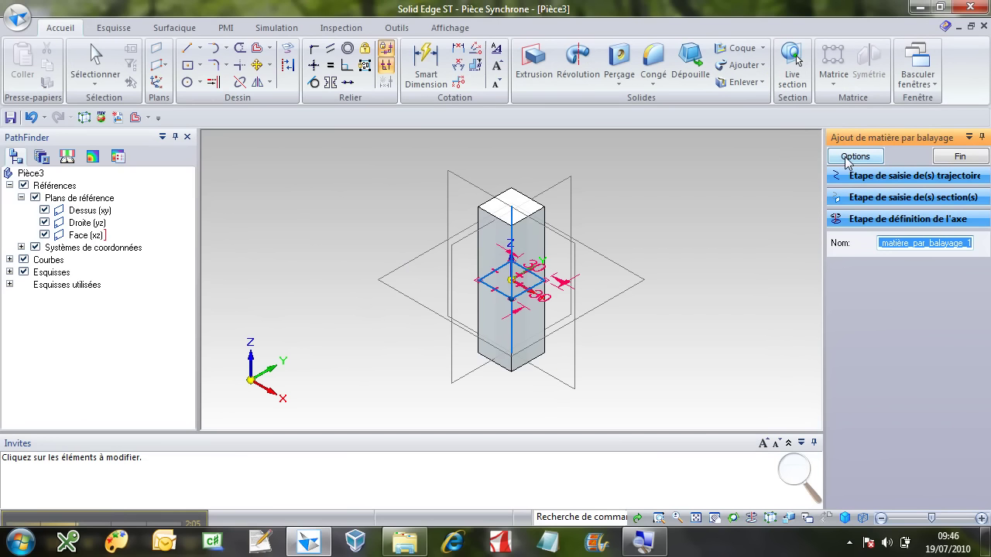
- Set the sweep's twist to a number of turns of 3.00 and finish the feature
left_click(843, 158)
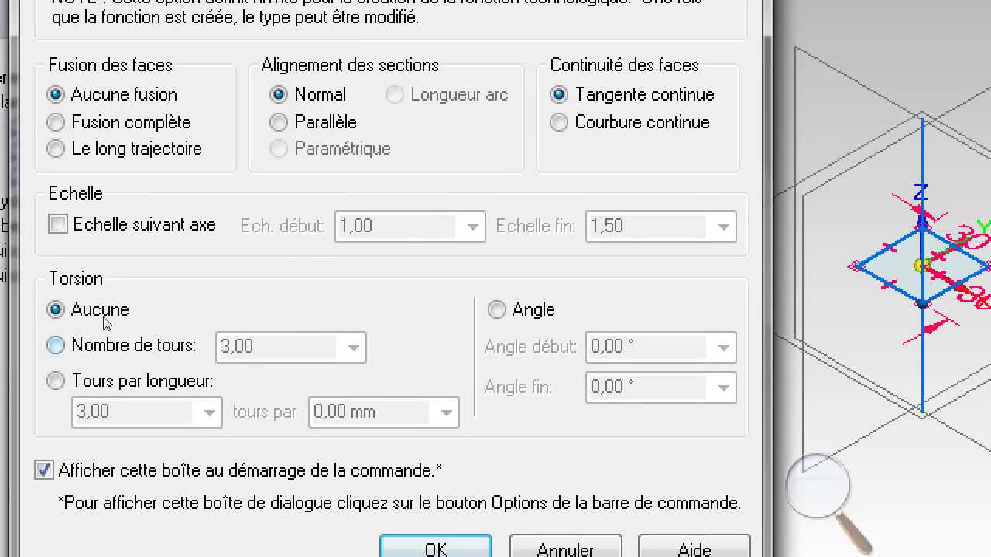
left_click(116, 320)
key("Return")
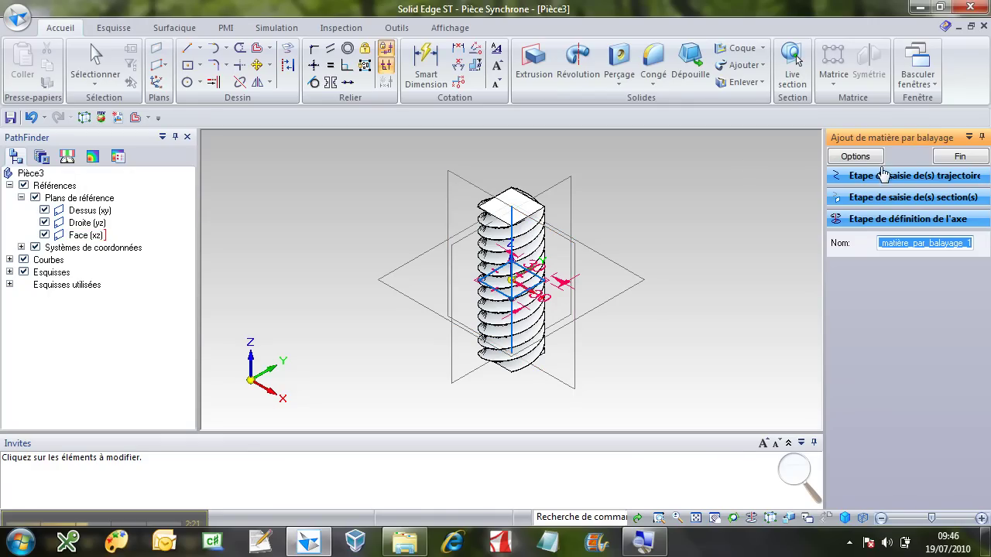
left_click(945, 157)
left_click(958, 156)
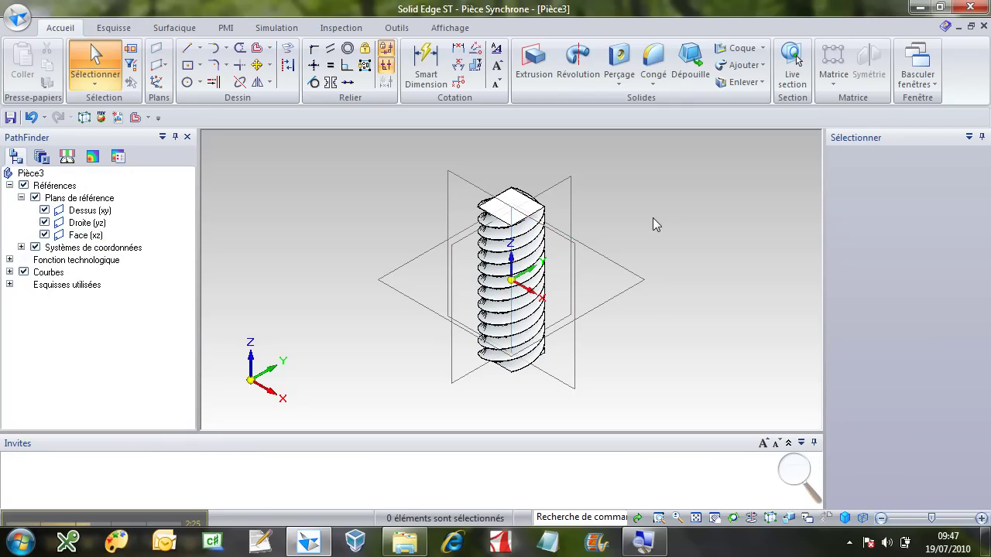
- Apply a 1 mm fillet to the helical edges of the twisted column and hide the reference planes
left_click(662, 63)
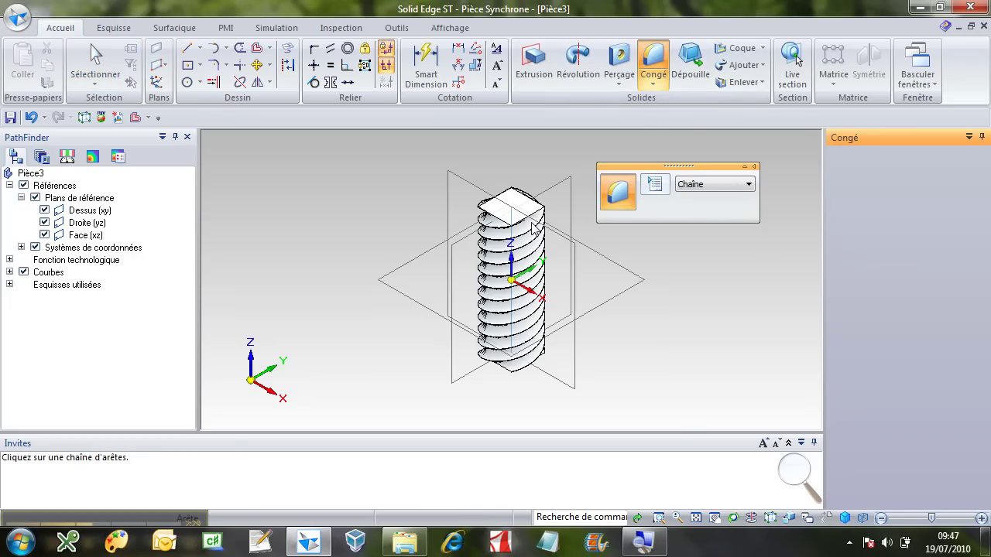
left_click(507, 230)
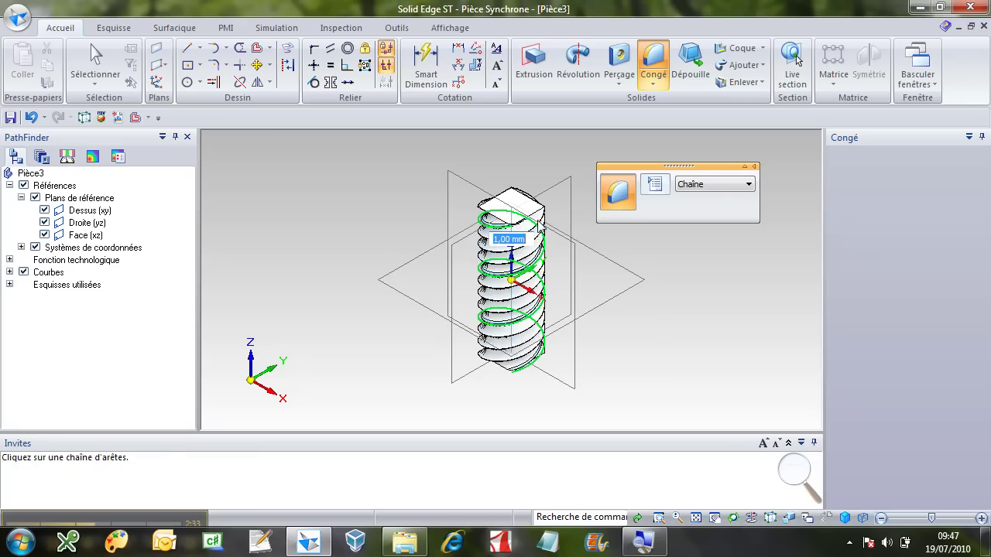
left_click(35, 197)
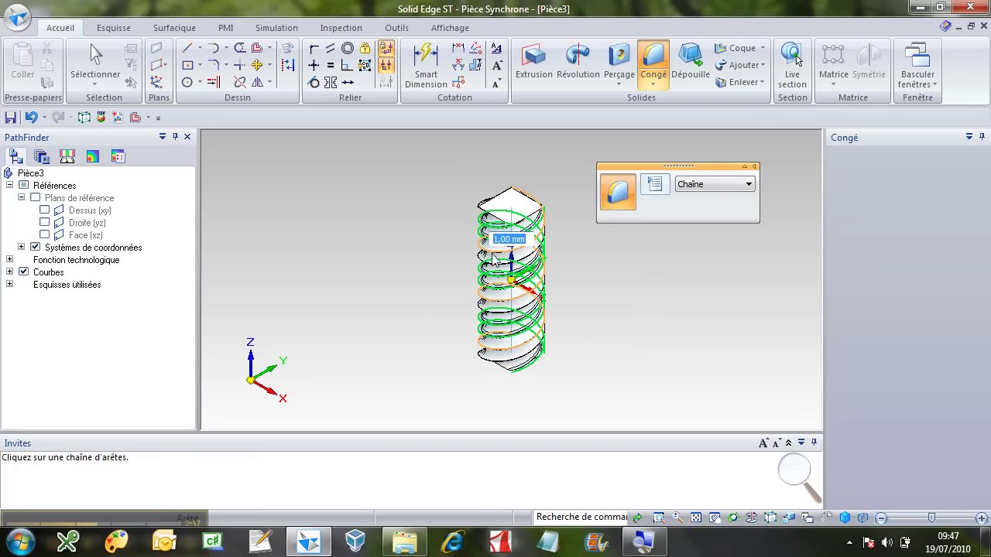
left_click(492, 278)
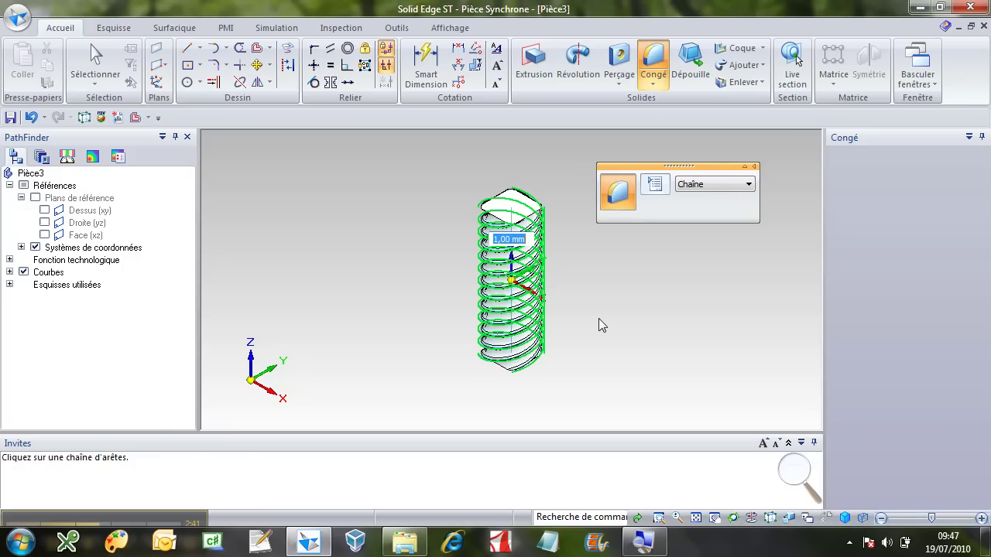
right_click(632, 303)
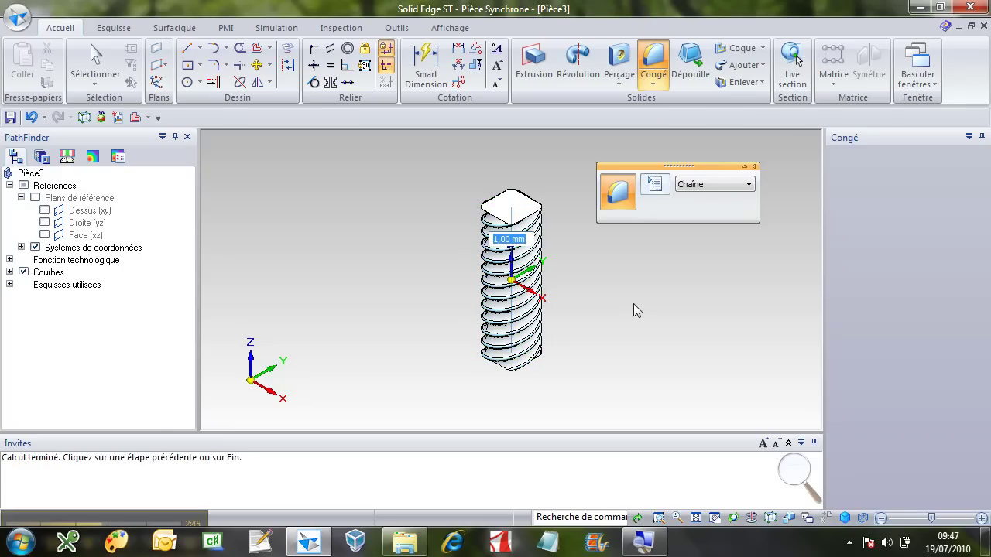
key("Escape")
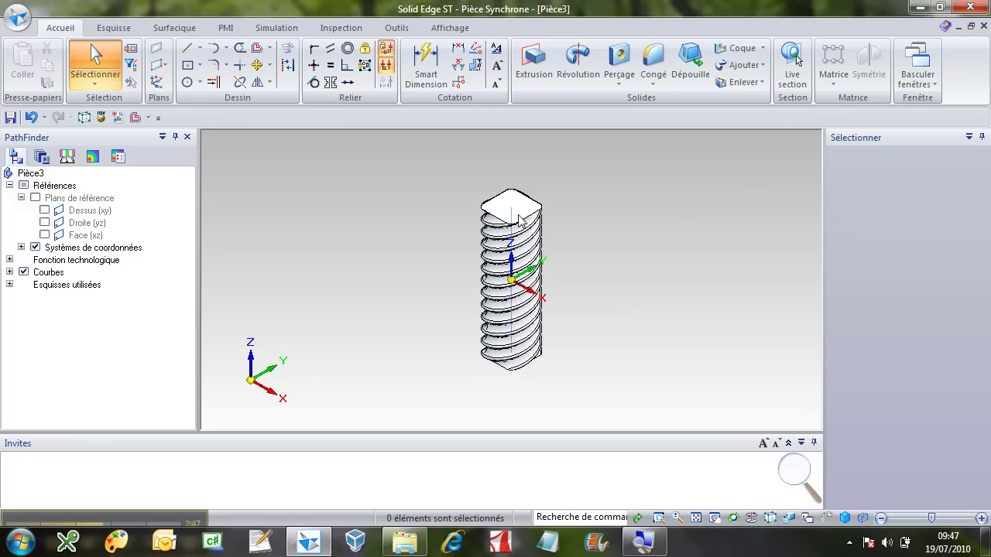
- Sketch a circle about 56 mm in diameter on the column's top face, centred on the axis
left_click(186, 82)
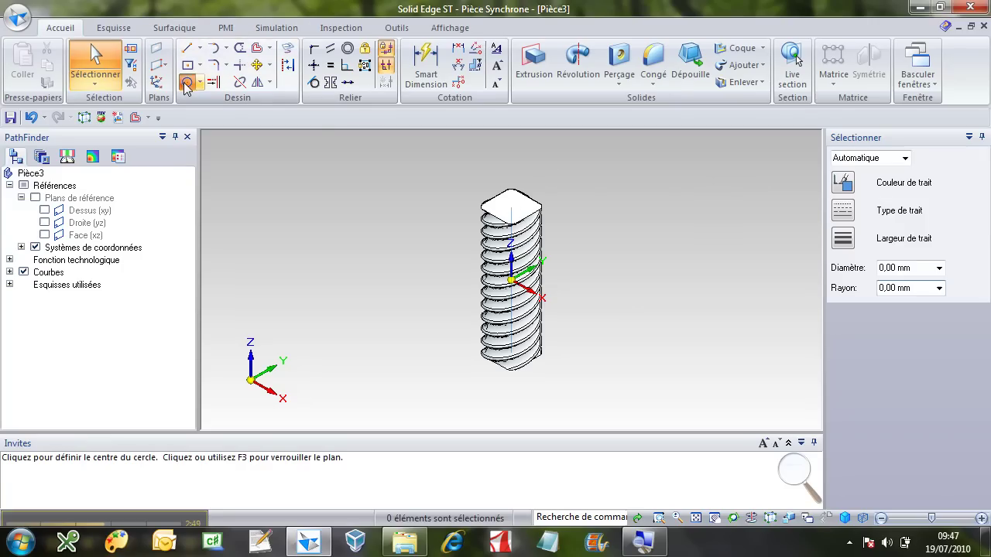
left_click(503, 202)
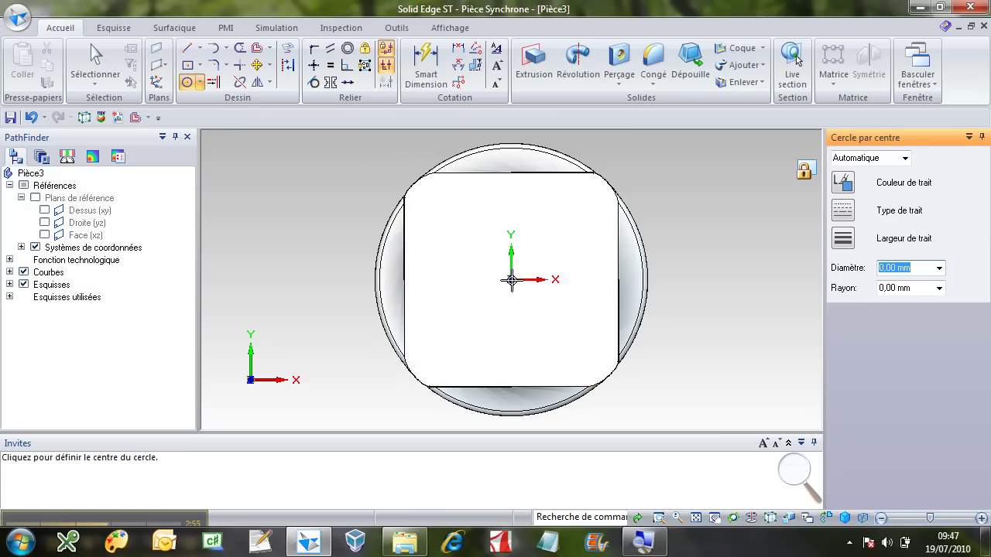
left_click(511, 279)
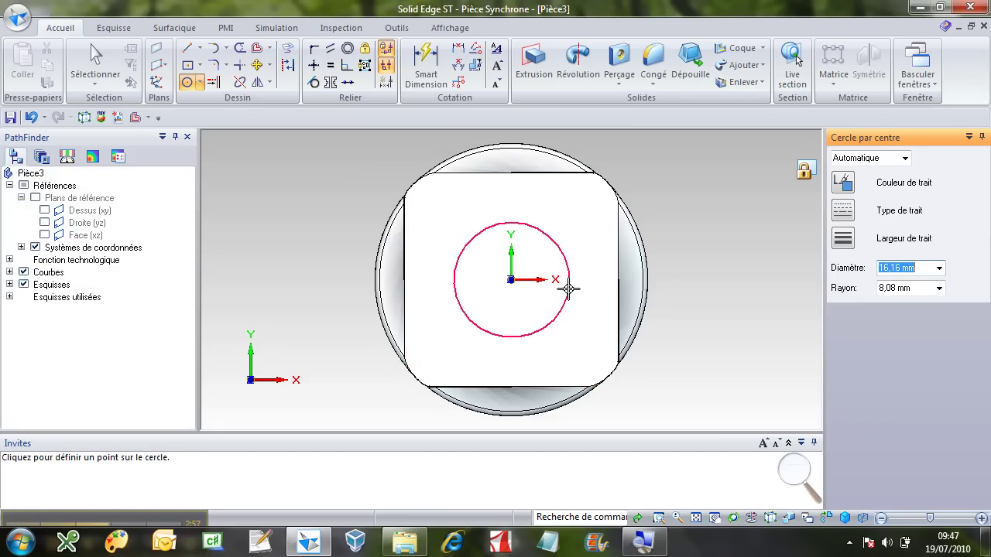
left_click(710, 294)
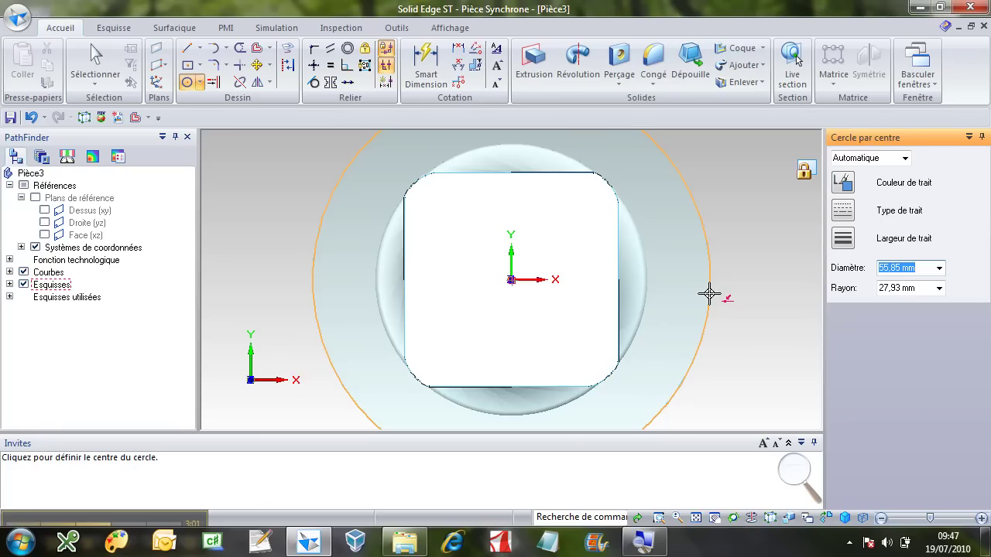
key("ctrl+i")
key("Escape")
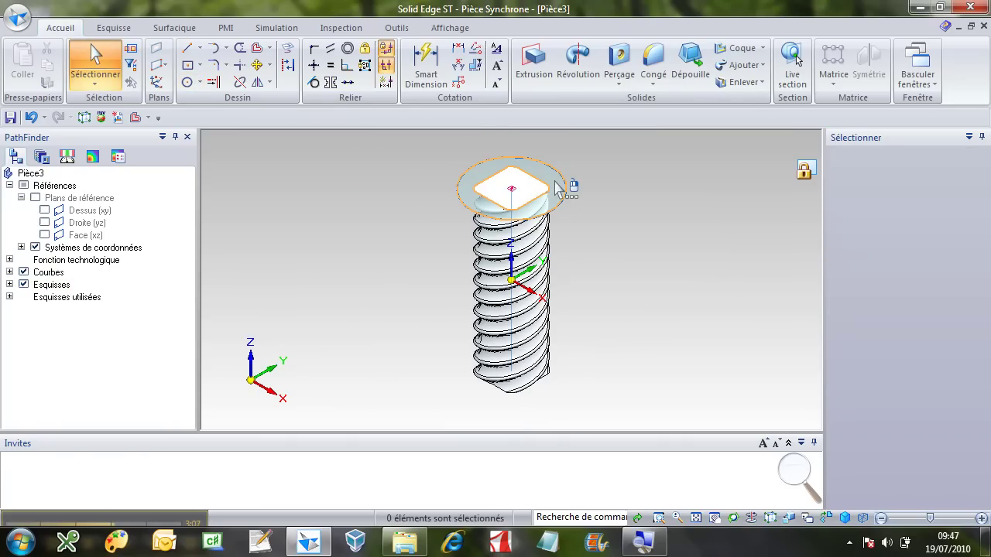
- Extrude the full circular area on the column's top face 20 mm upward to form the head
left_click(556, 188)
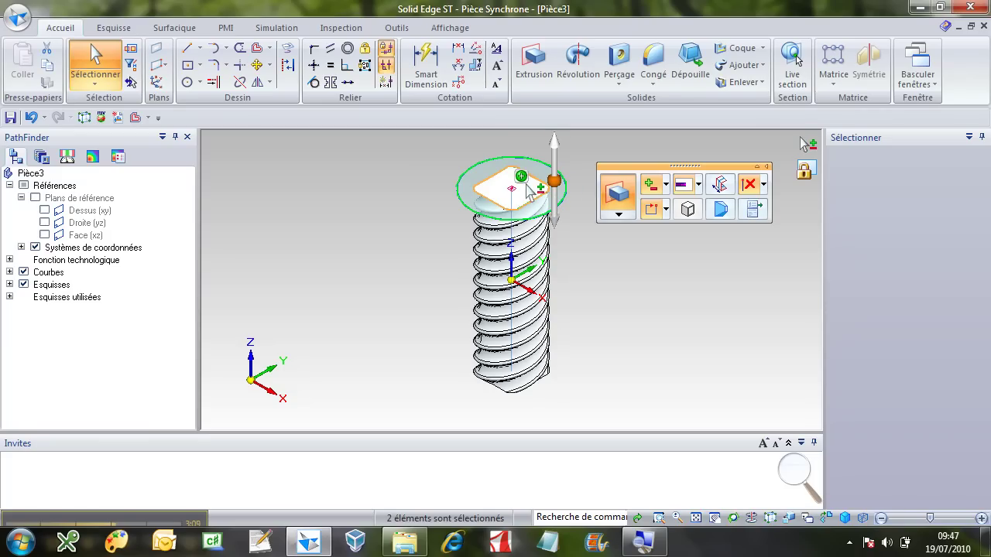
left_click(556, 167)
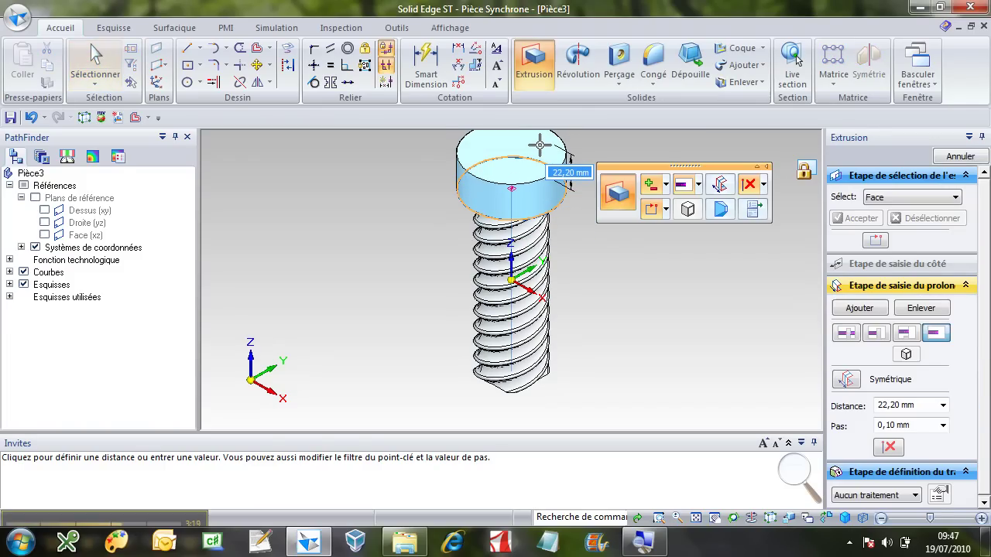
type("20")
key("Return")
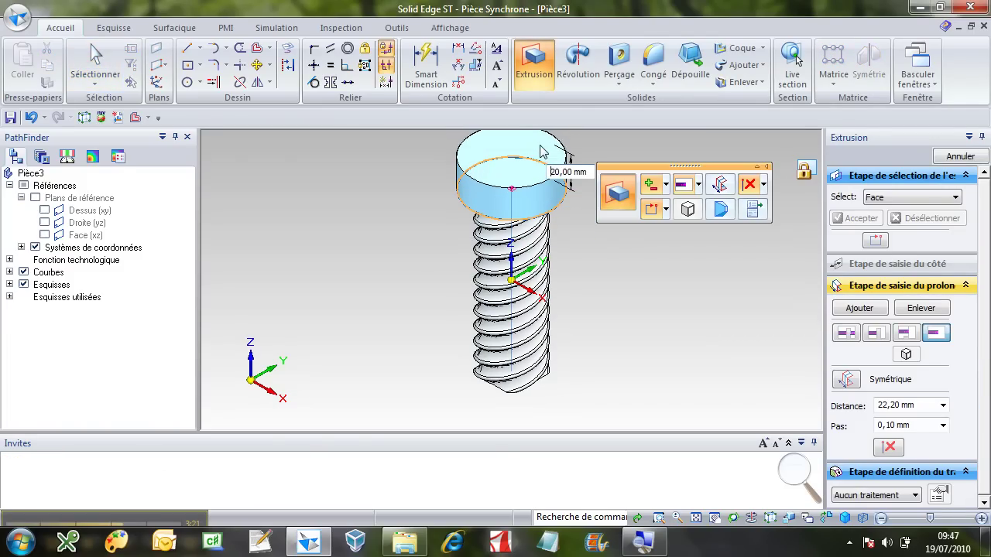
key("Escape")
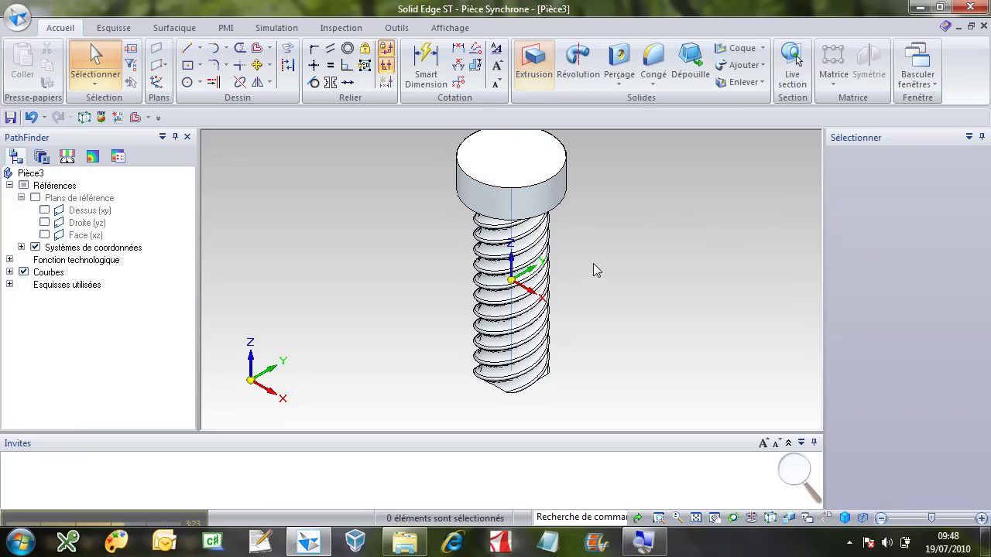
- Set the diameter of the cylindrical head to 60 mm
left_click(552, 199)
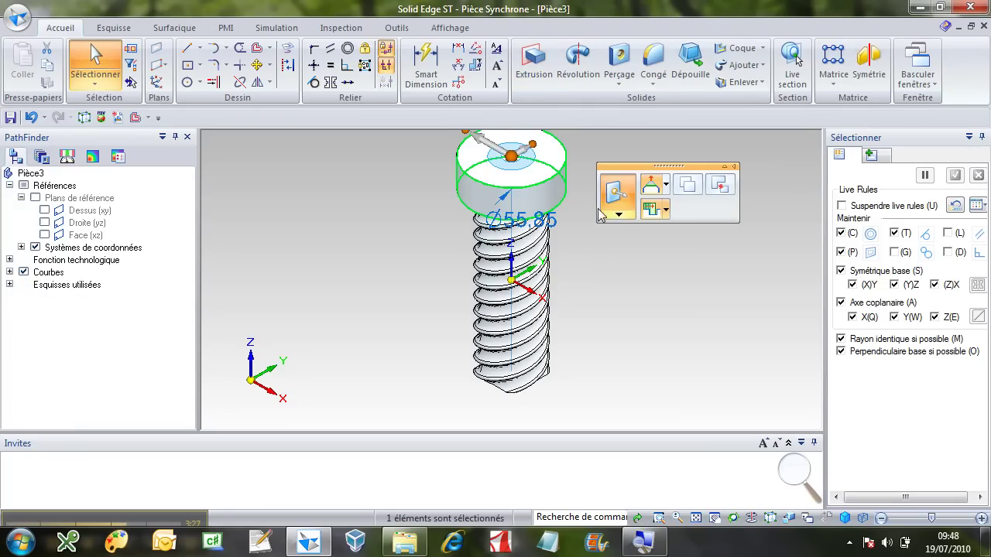
type("60")
key("Return")
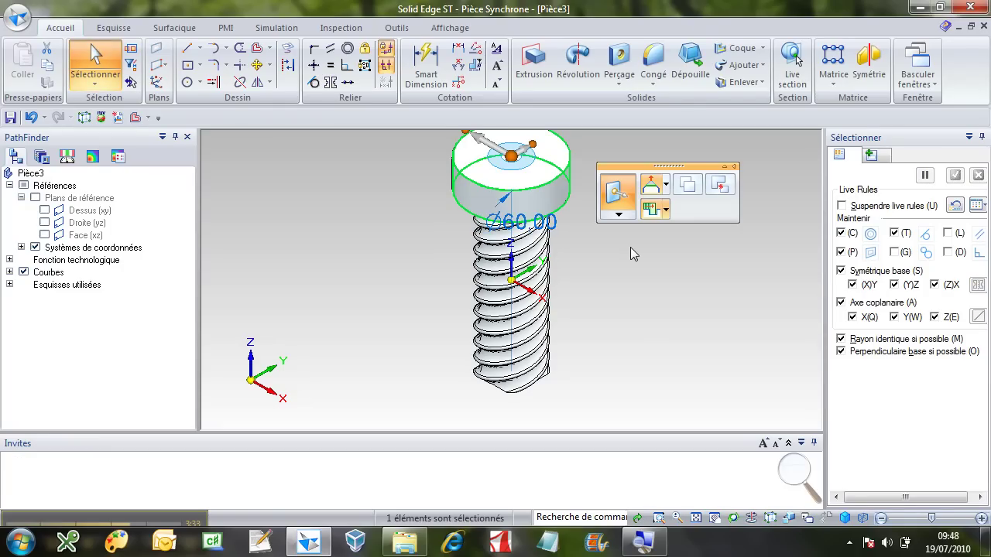
key("Escape")
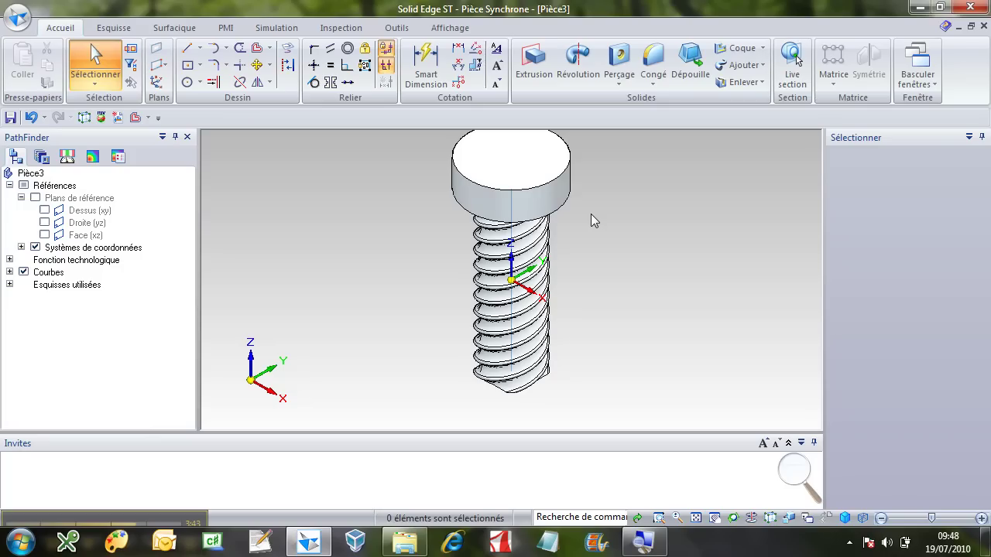
- In the front view, sketch a line about 34 mm long at about 46° from the column's bottom edge outward past its side
key("ctrl+f")
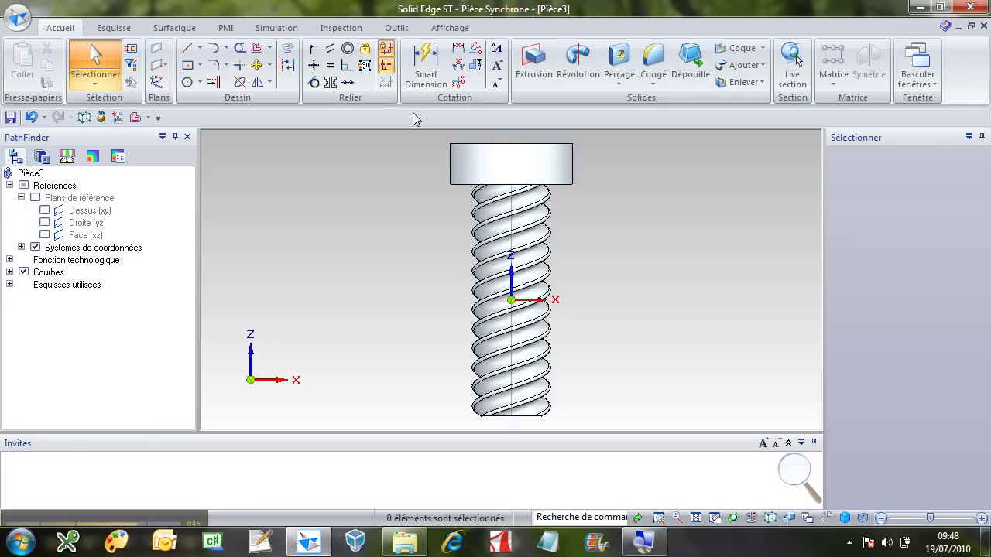
left_click(187, 48)
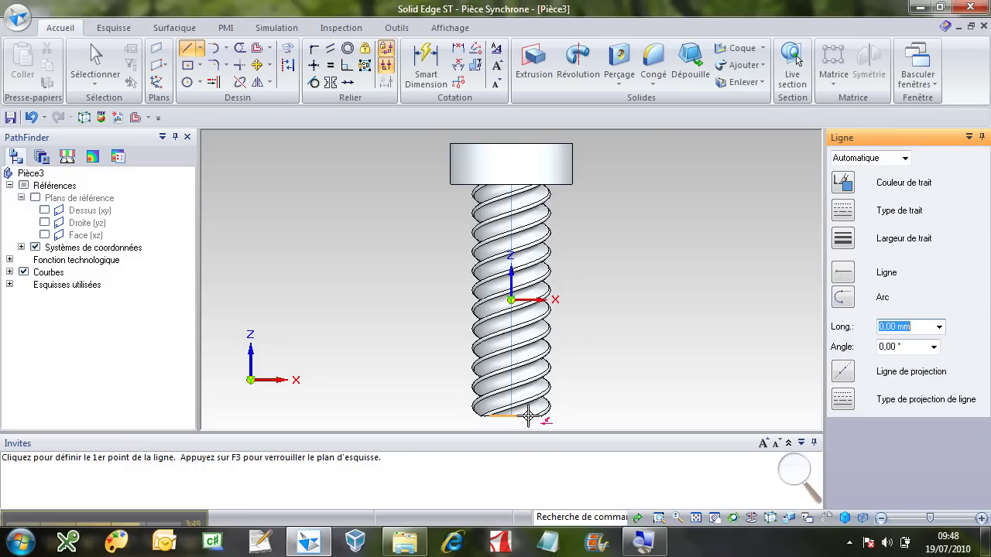
left_click(527, 417)
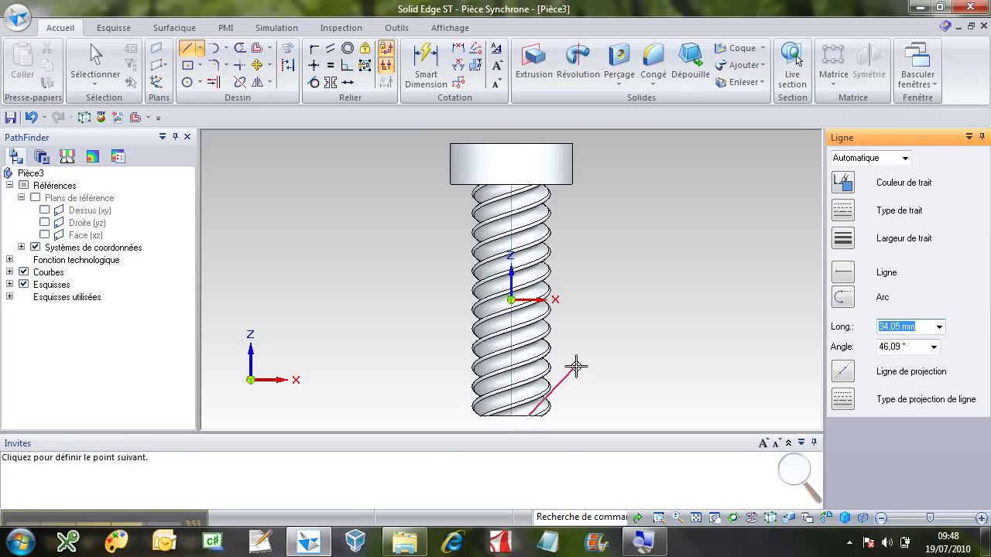
left_click(576, 367)
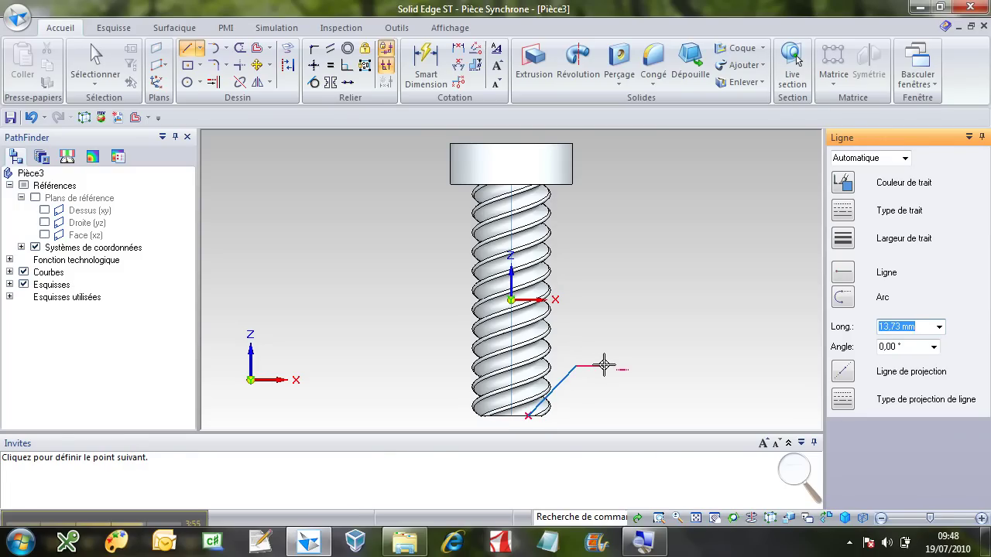
key("Escape")
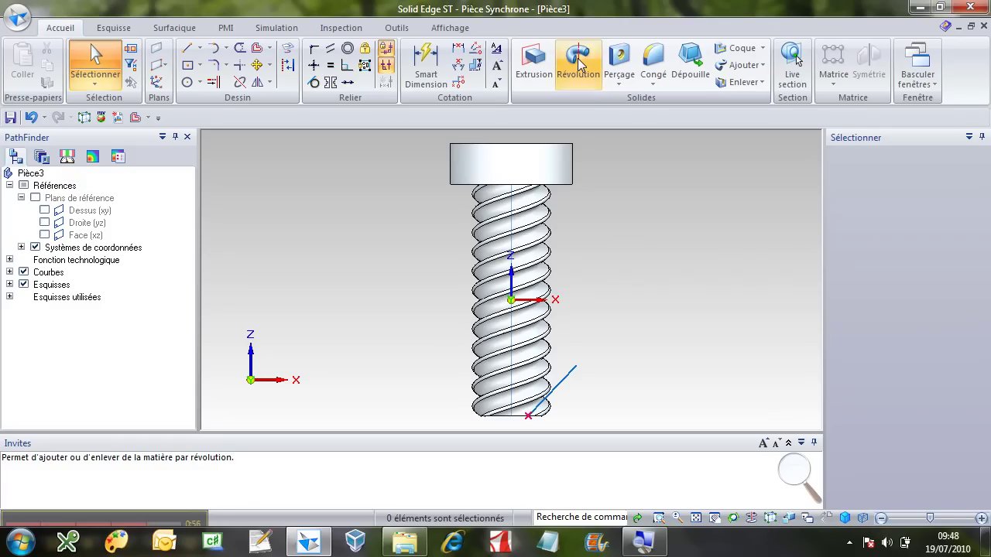
- Cut a conical tip with a full revolution of the slanted line about the column's vertical axis, removing the material outside it
left_click(579, 65)
left_click(665, 185)
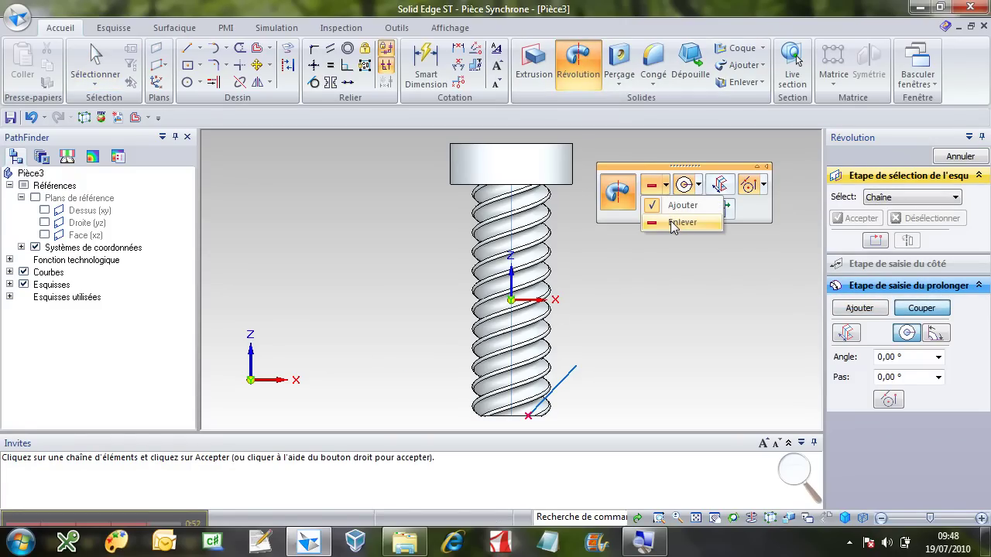
left_click(673, 223)
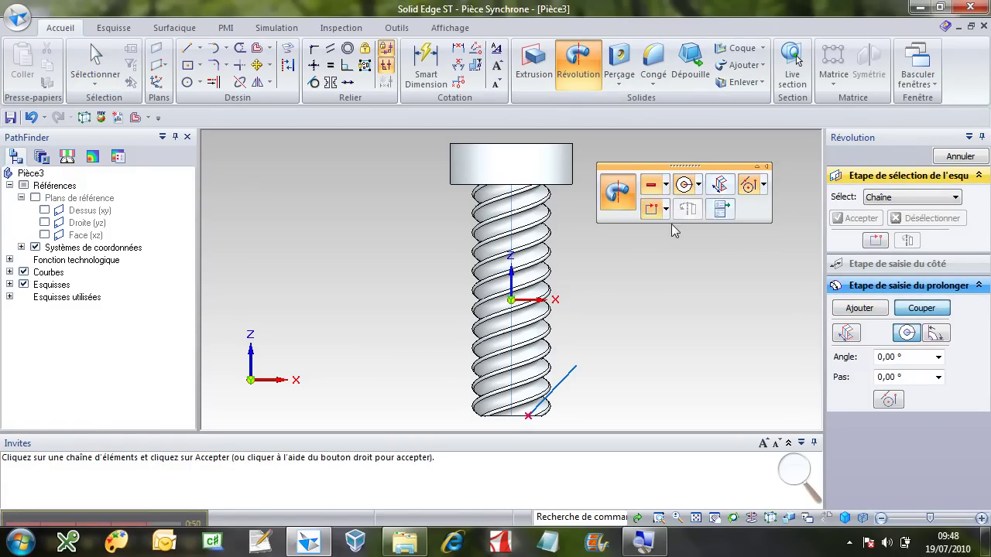
left_click(568, 382)
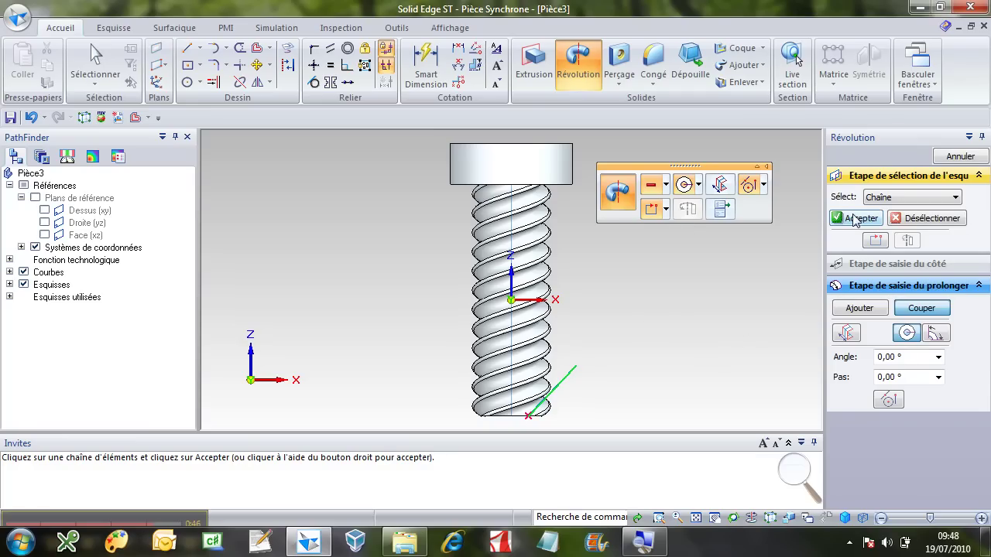
left_click(855, 219)
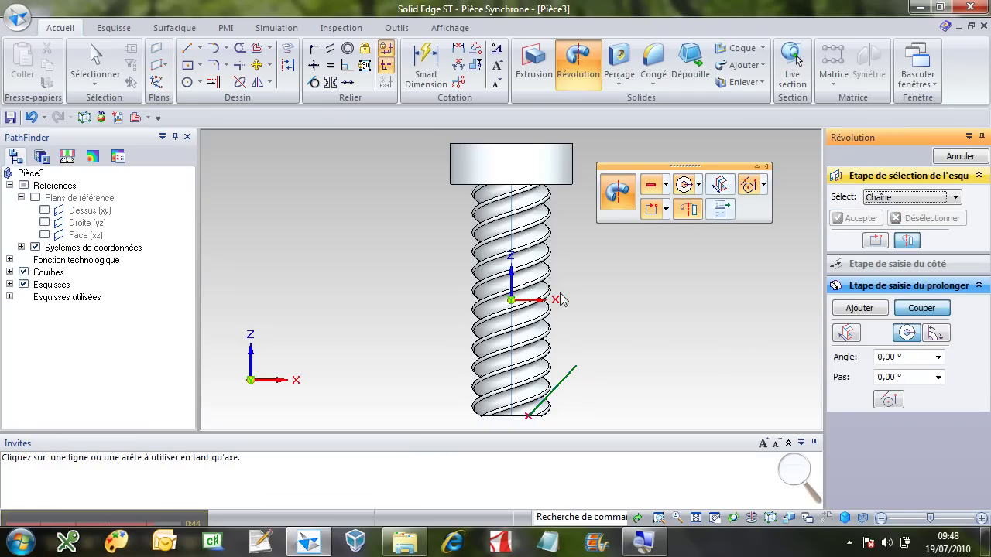
left_click(512, 331)
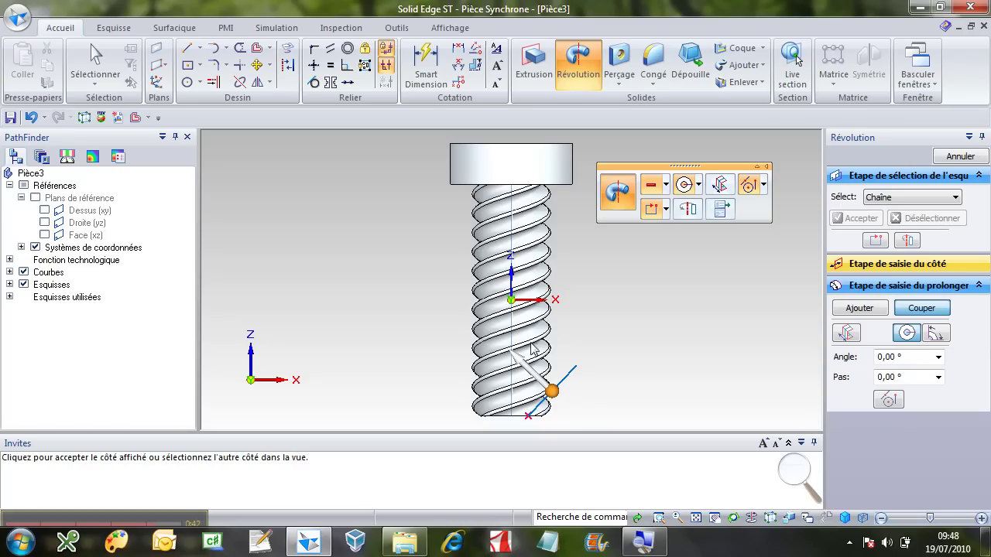
left_click(633, 405)
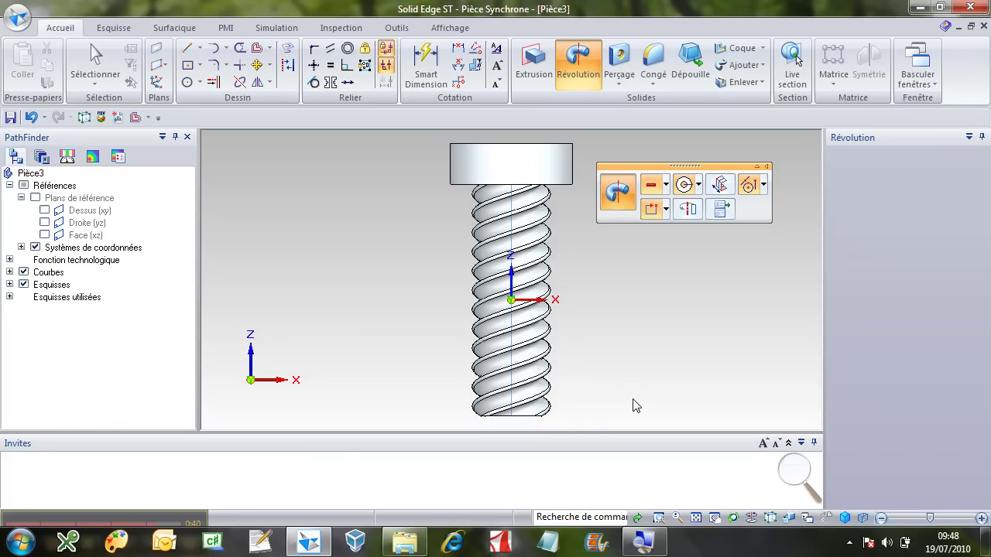
left_click(633, 406)
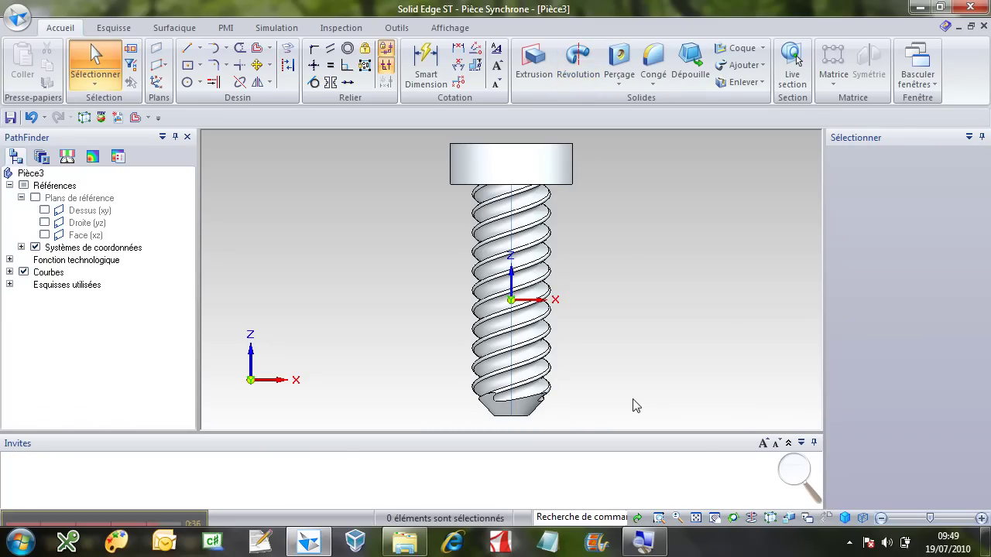
- Fillet the top circular edge of the head
key("ctrl+i")
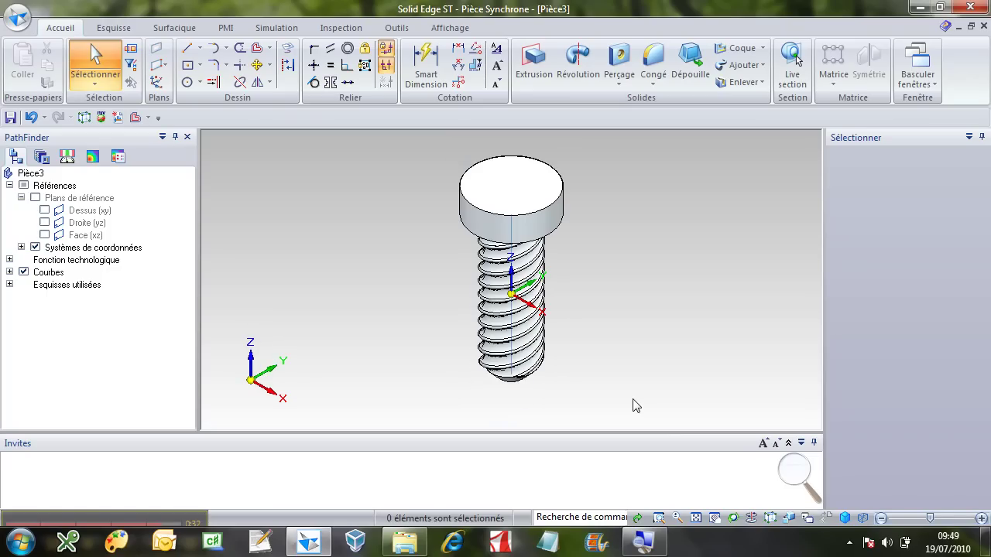
left_click(653, 58)
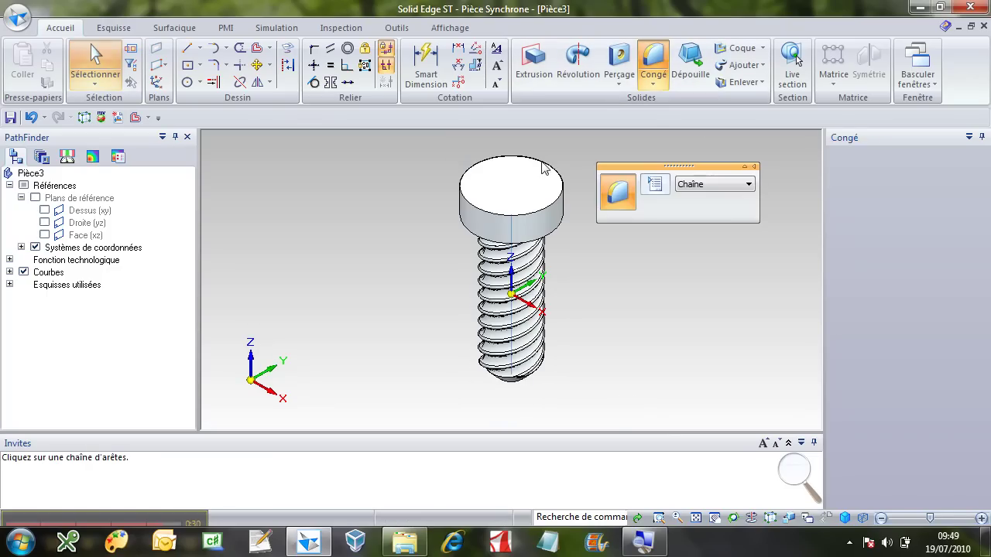
left_click(545, 210)
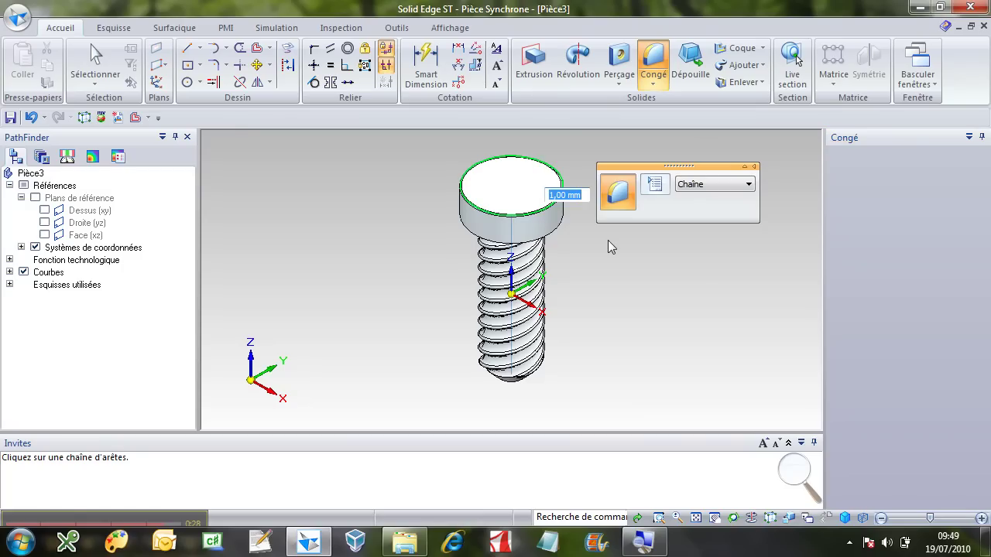
key("Return")
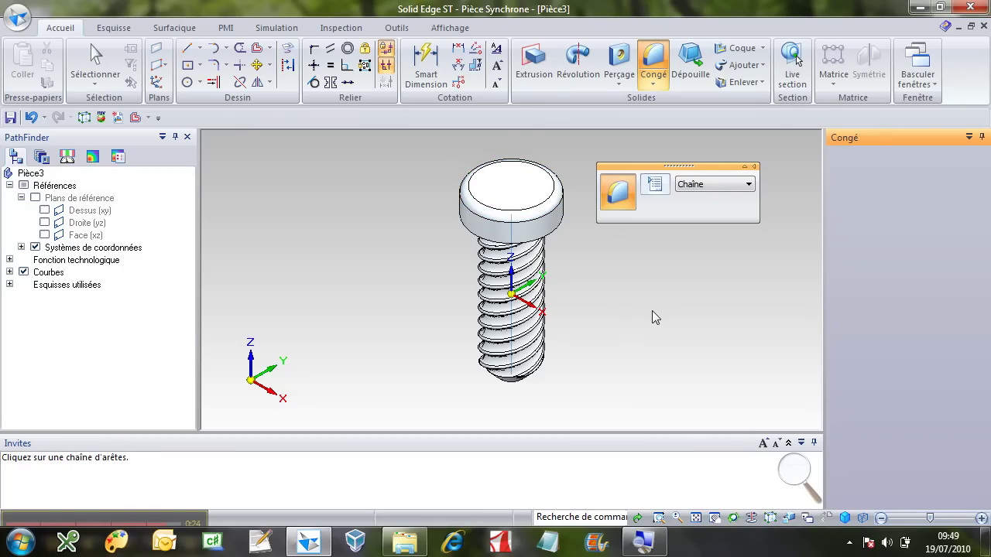
key("Escape")
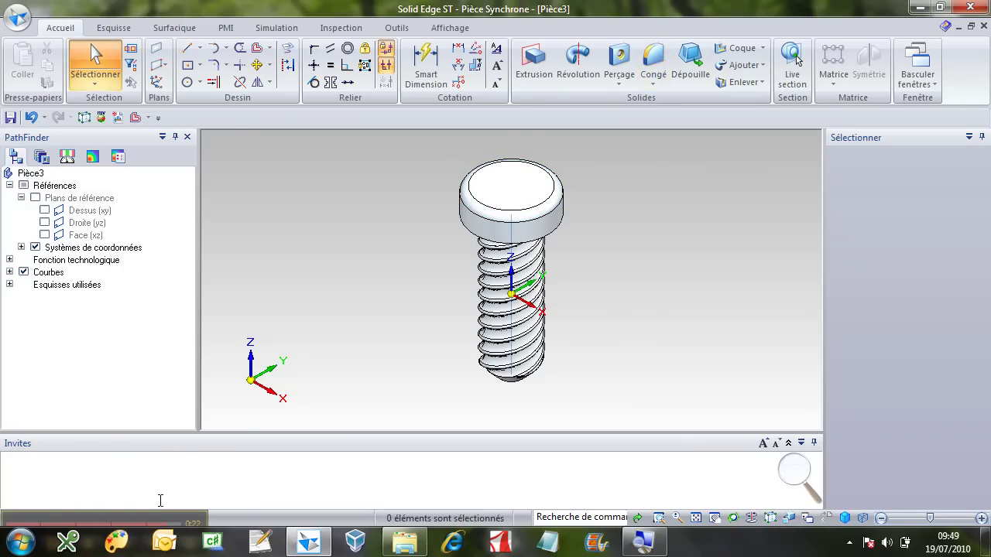